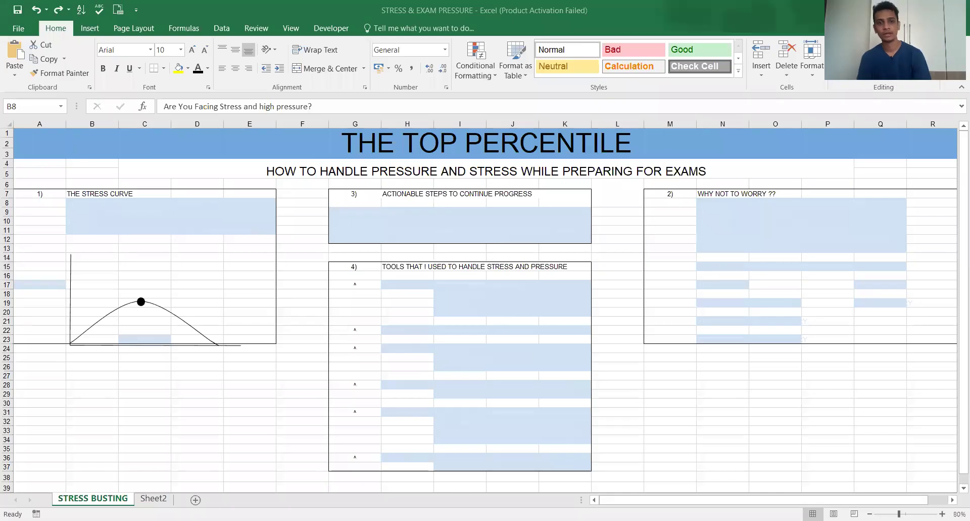
# Reveal the stress-curve text in B8 through B11, beginning with 'Are You Facing Stress and high pressure?'
pyautogui.click(481, 170)
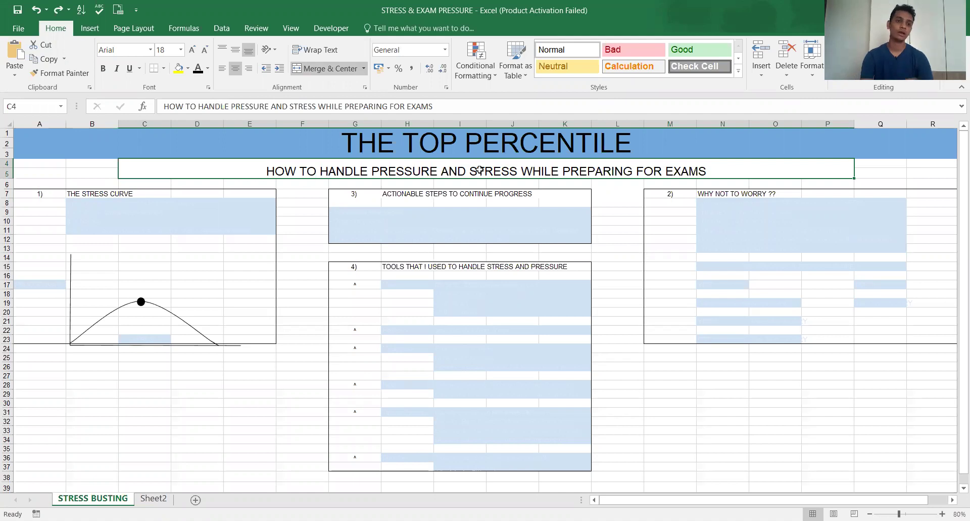
pyautogui.click(101, 210)
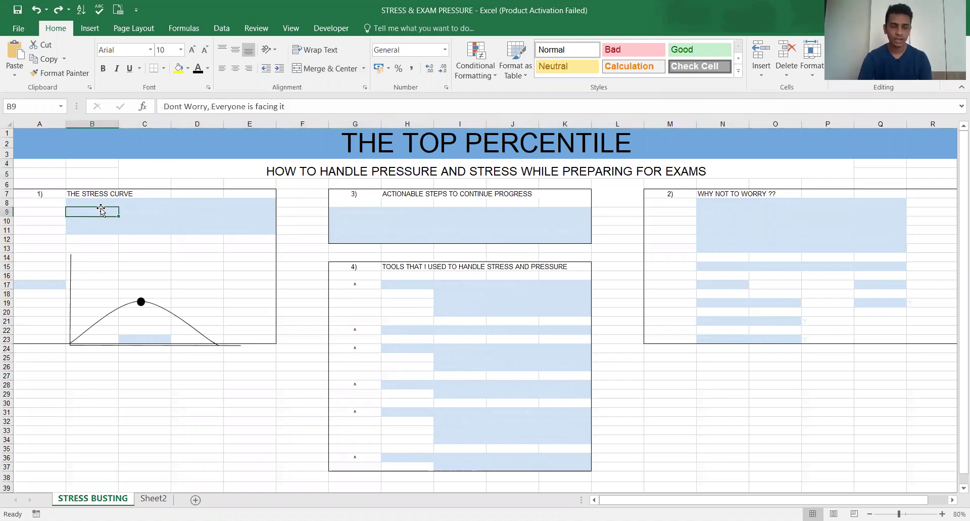
pyautogui.press('Up')
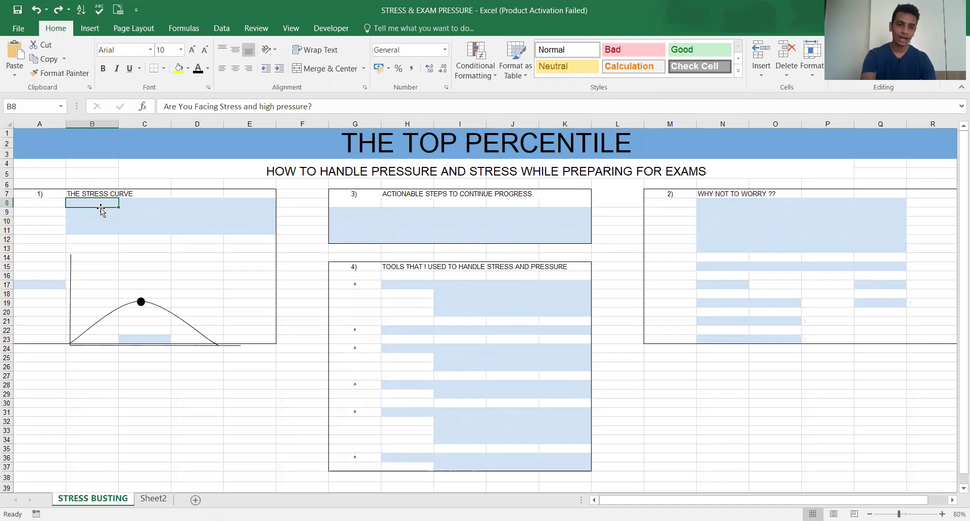
pyautogui.hotkey('ctrl', 'y')
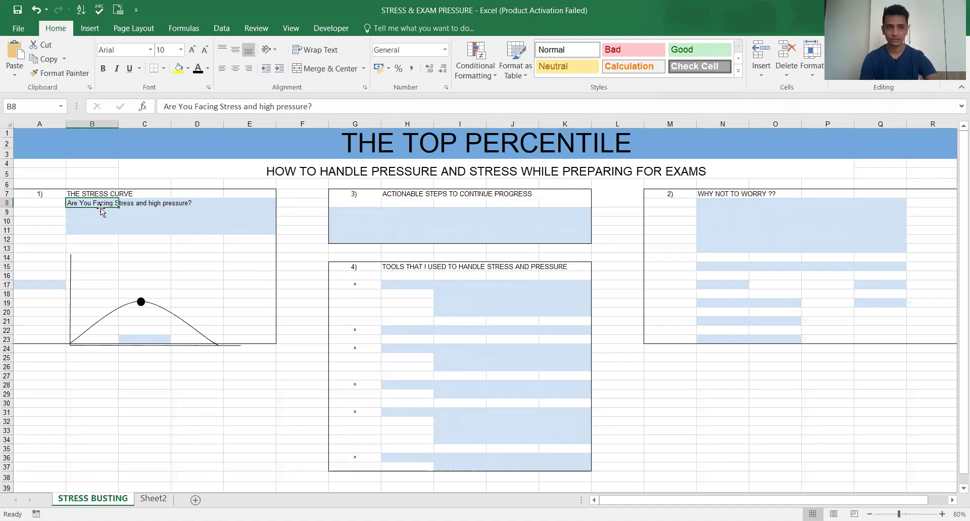
pyautogui.press('Down')
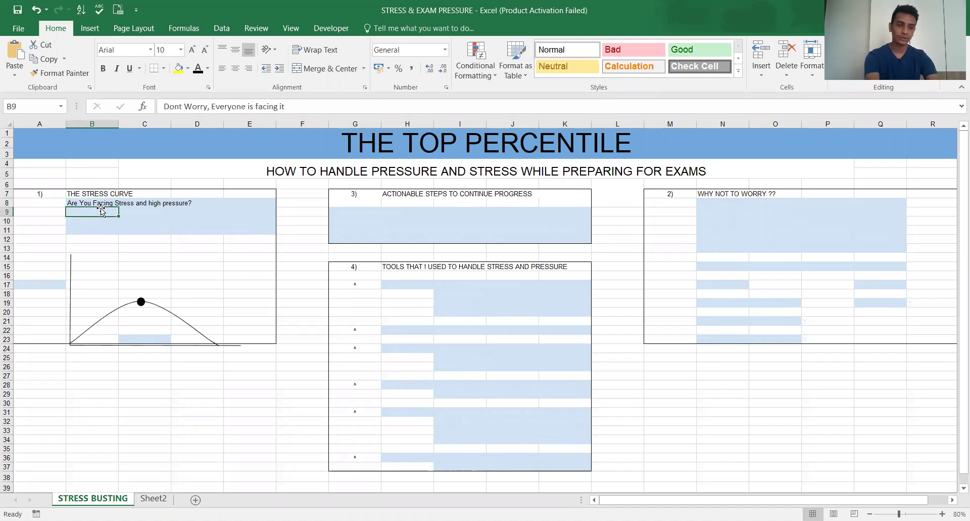
pyautogui.hotkey('ctrl', 'y')
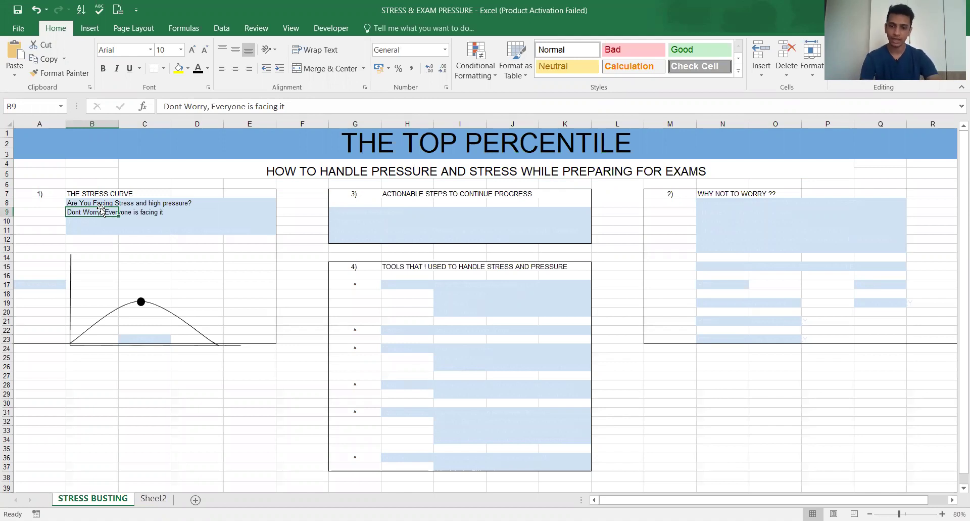
pyautogui.press('Down')
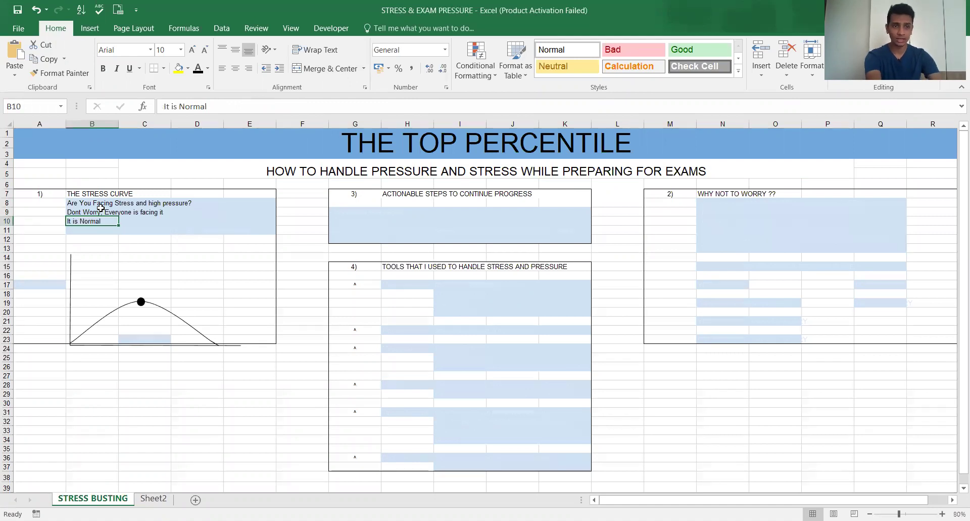
pyautogui.press('Down')
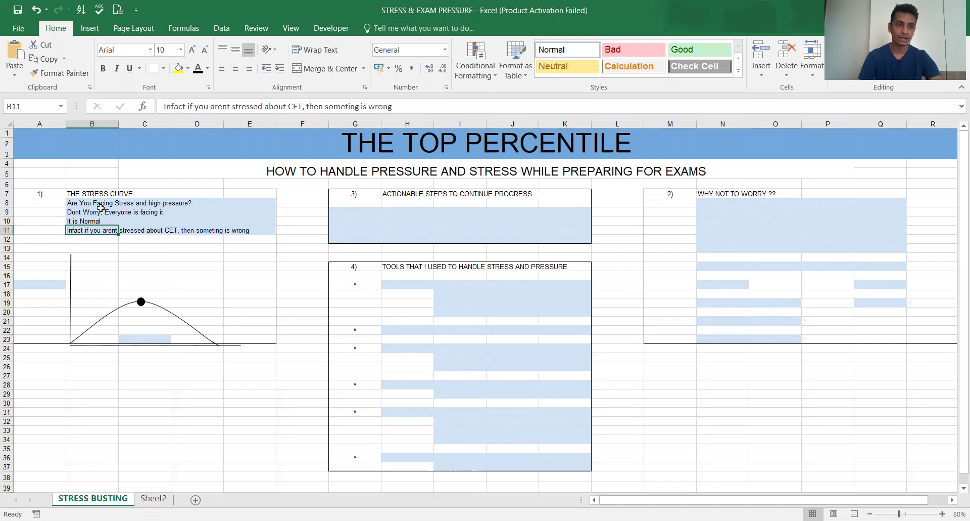
pyautogui.click(181, 239)
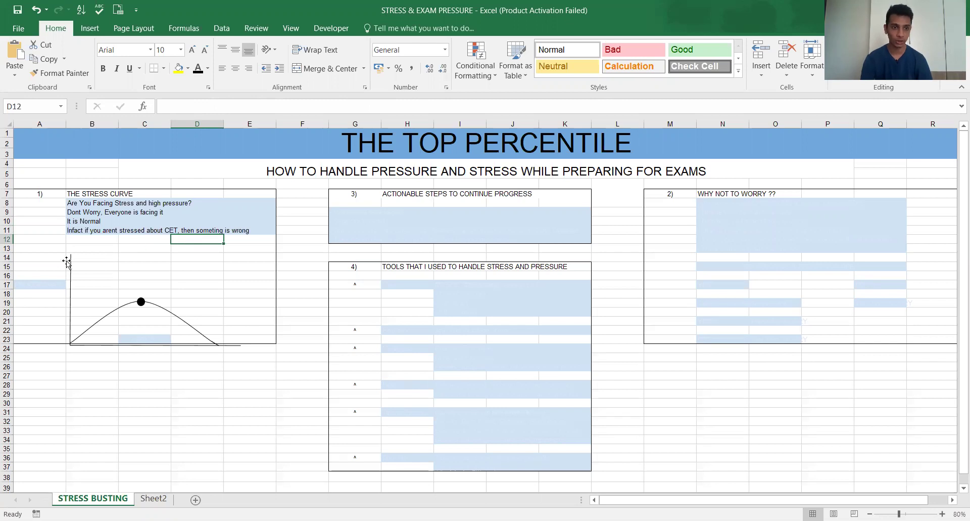
# Show the PRODUCTIVITY axis label in A17 and the STRESS label in C23
pyautogui.click(45, 287)
pyautogui.write('PRODUCTIVITY')
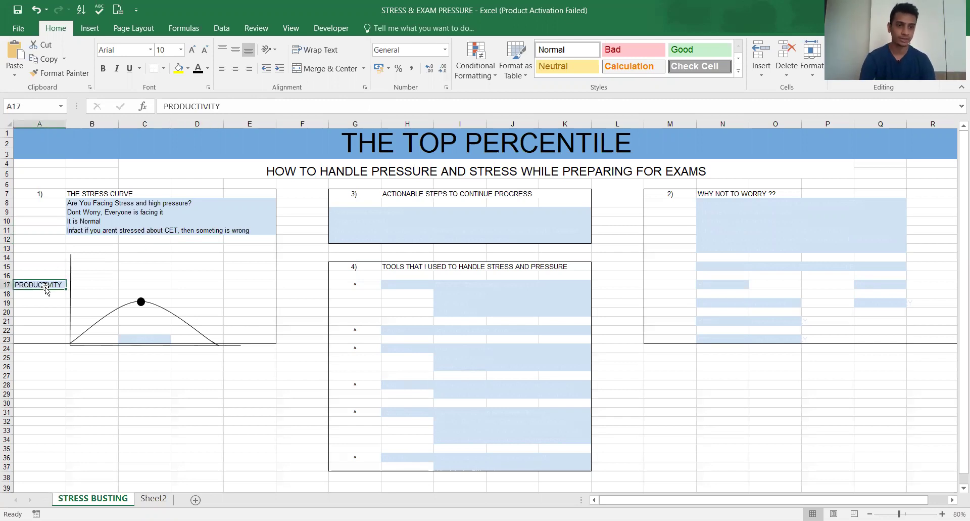
pyautogui.click(142, 338)
pyautogui.write('STRESS')
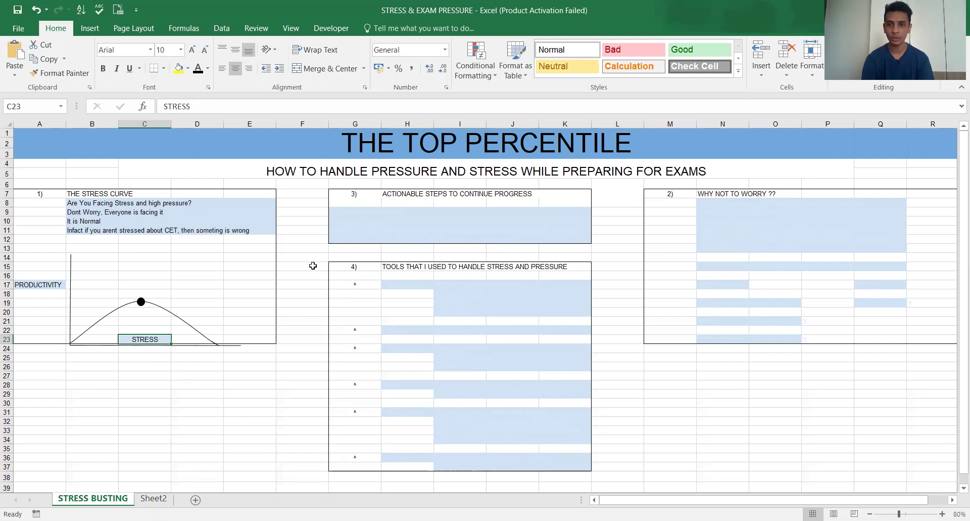
pyautogui.click(726, 204)
pyautogui.write('- Unable to understand concepts')
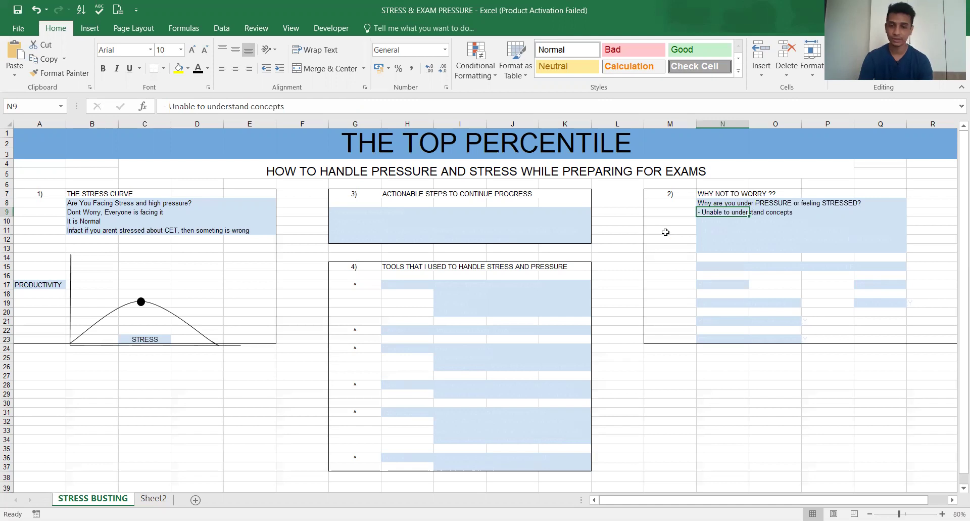
# Step down through N9–N13 so the stress reasons below the question appear
pyautogui.press('Down')
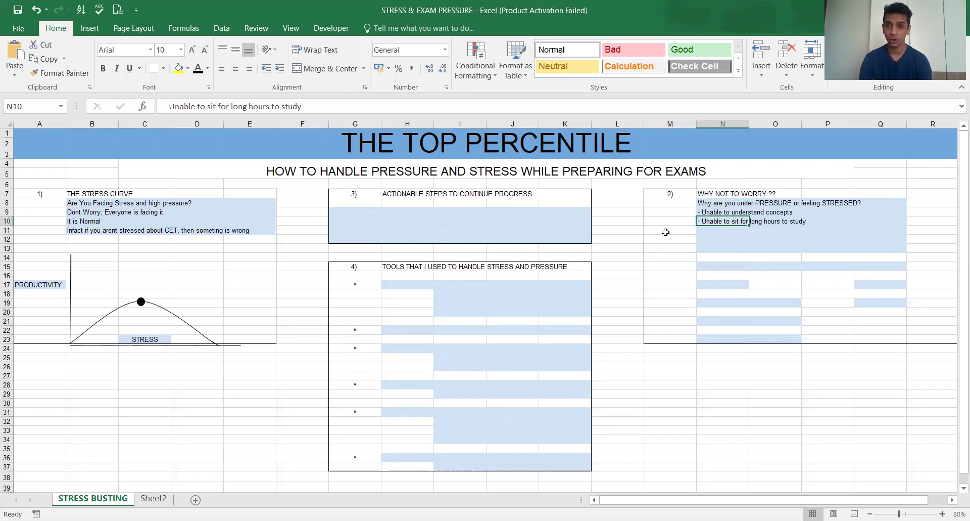
pyautogui.press('Down')
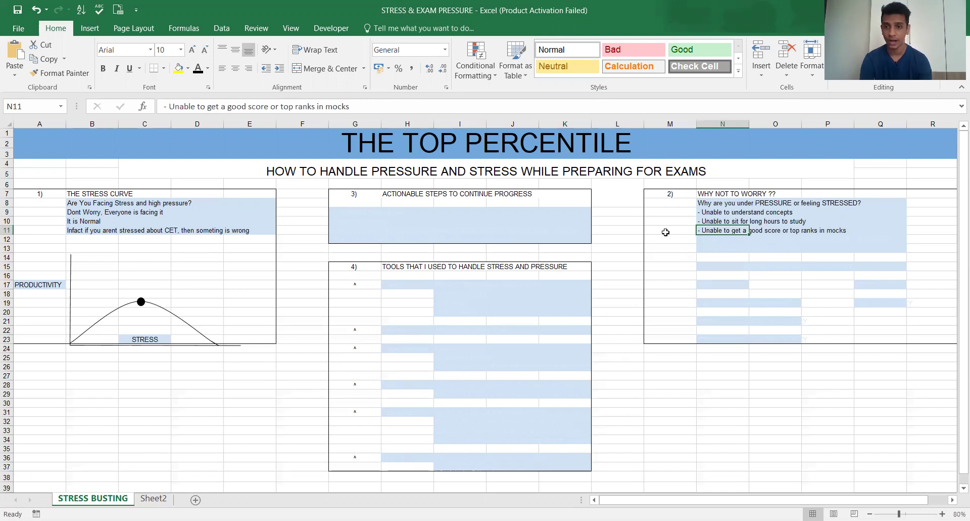
pyautogui.press('Down')
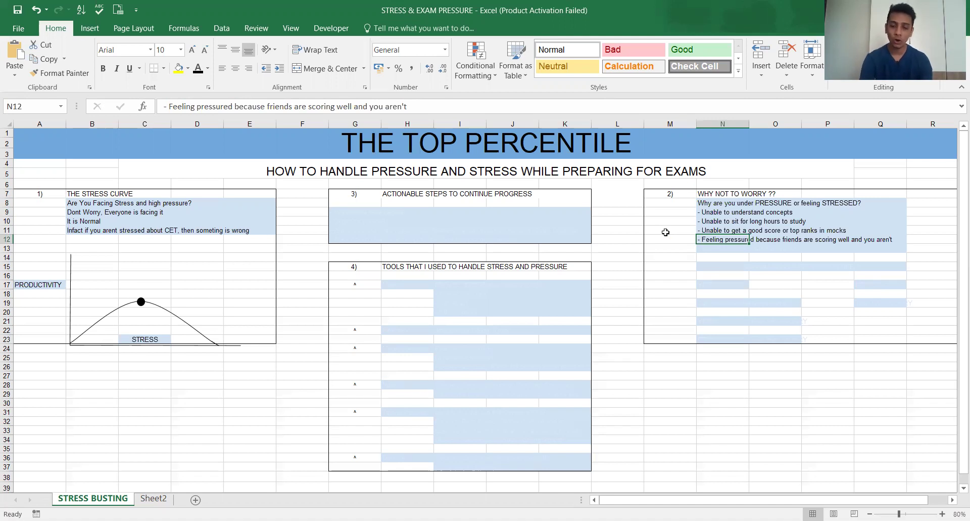
pyautogui.press('Down')
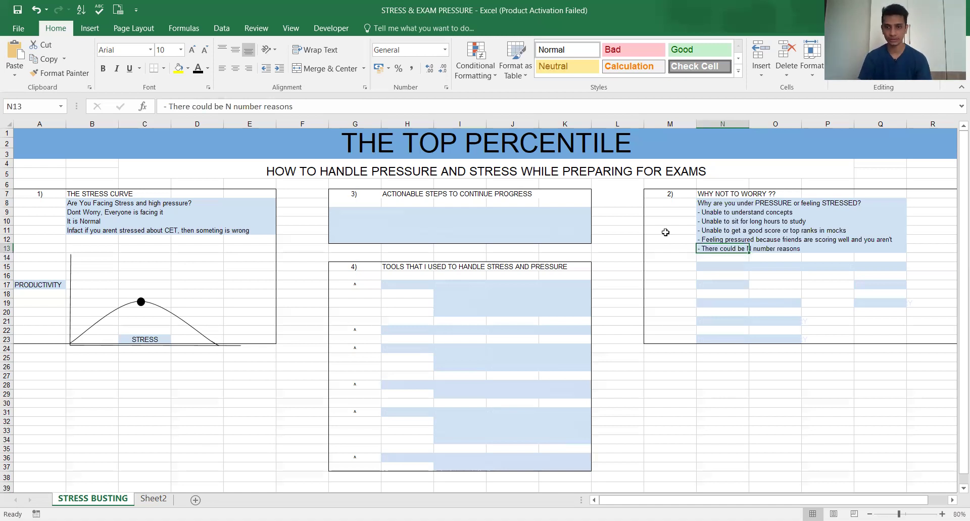
pyautogui.press('Down')
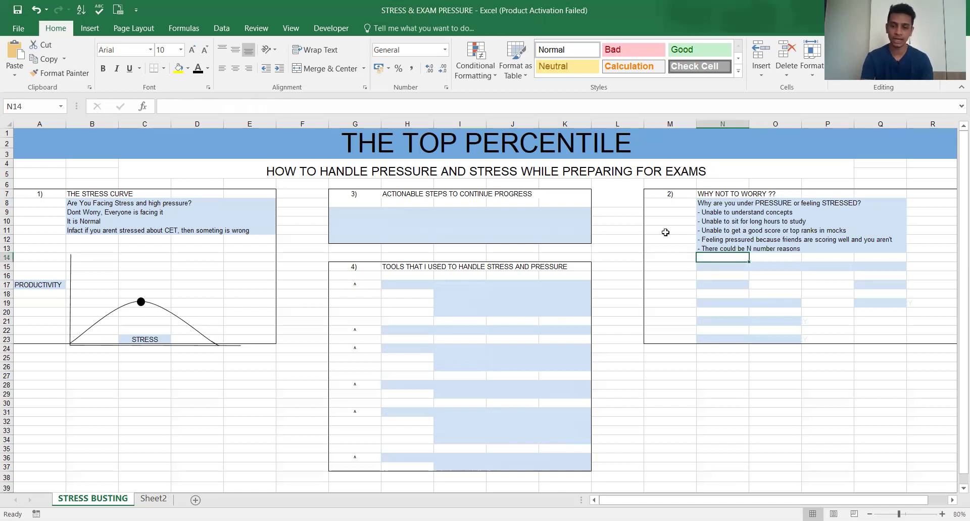
# Merge and centre N15:Q15 for 'DO YOU HAVE A PROBLEM IN LIFE ?'
pyautogui.press('Down')
pyautogui.hotkey('shift', 'Right')
pyautogui.hotkey('shift', 'Right')
pyautogui.hotkey('shift', 'Right')
pyautogui.hotkey('alt', 'h')
pyautogui.press('m')
pyautogui.press('c')
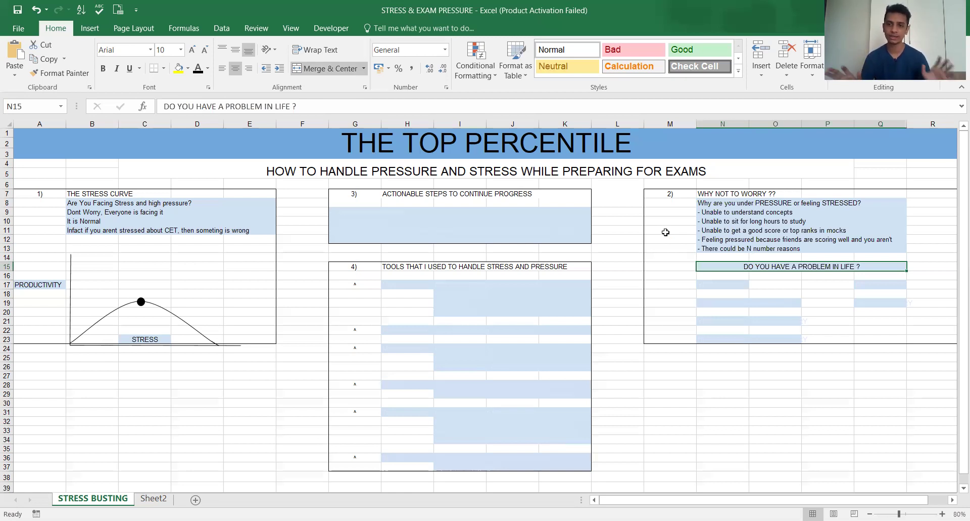
# Fill in the NO branch at Q17 with 'Then Why WORRY' beneath it
pyautogui.press('Down')
pyautogui.press('Down')
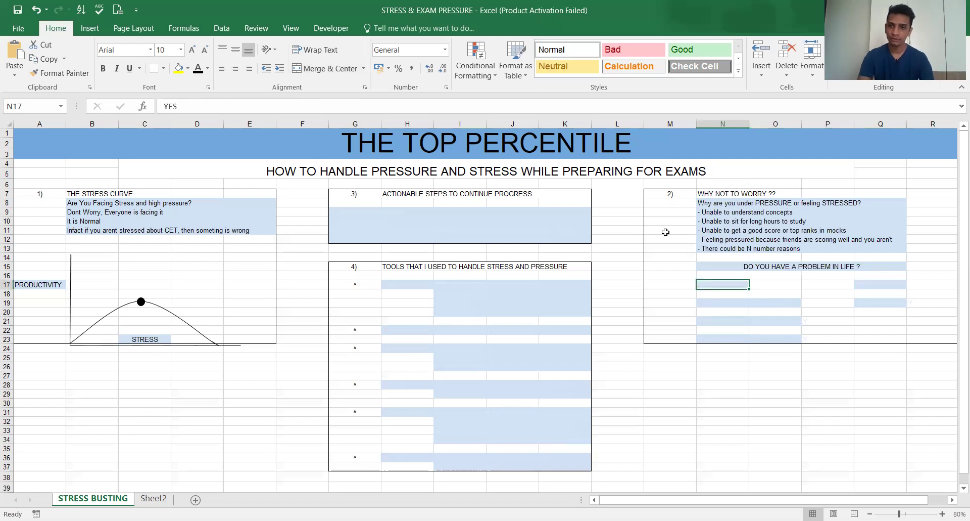
pyautogui.press('Right')
pyautogui.press('Right')
pyautogui.press('Right')
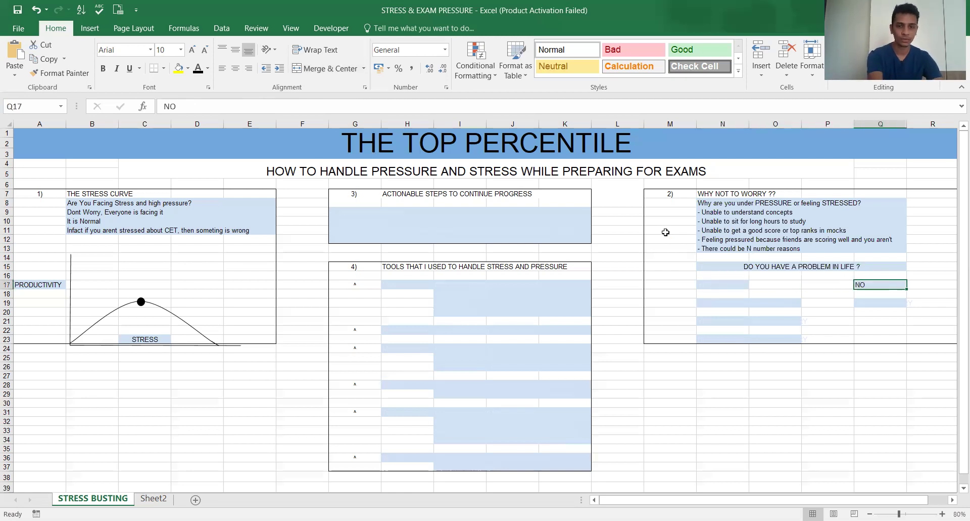
pyautogui.press('Down')
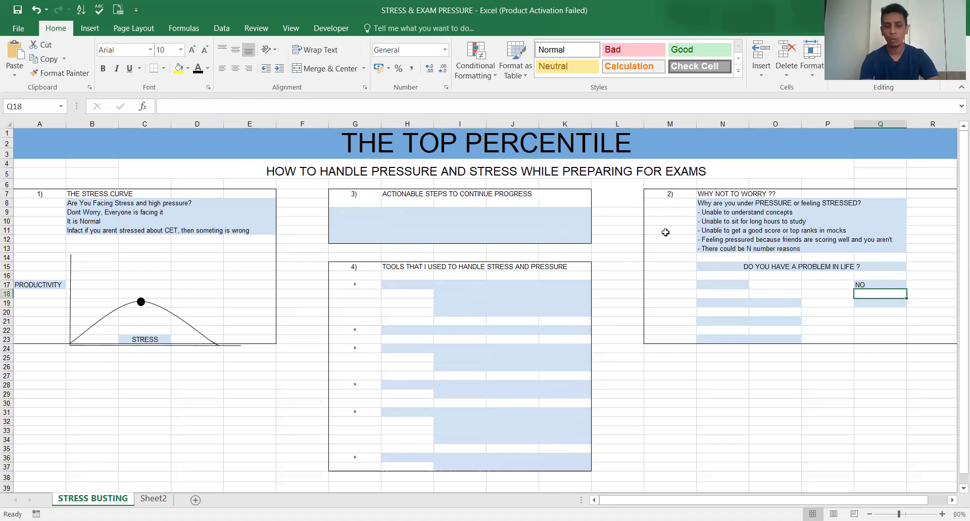
pyautogui.press('Down')
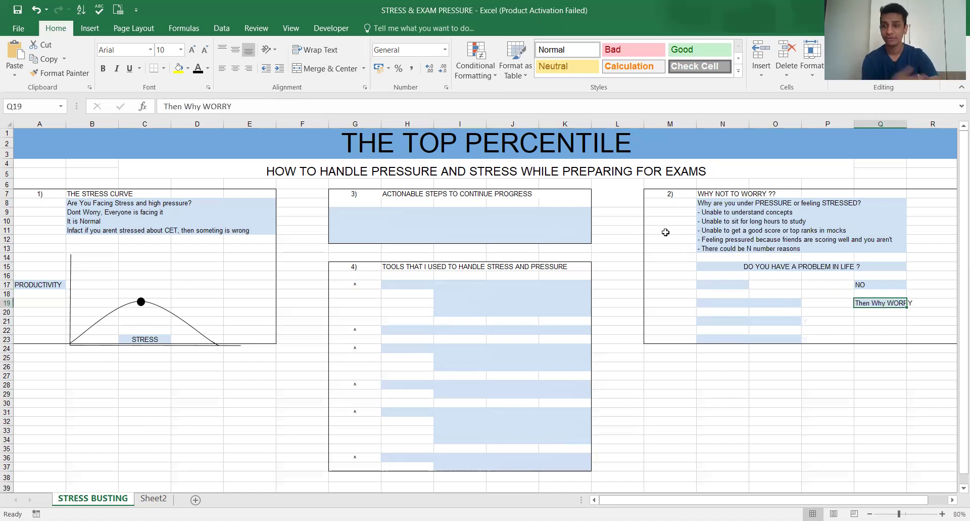
# Complete the YES branch: follow-up question, YES in N21, and 'Then Why WORRY' answers
pyautogui.press('Up')
pyautogui.press('Up')
pyautogui.press('Left')
pyautogui.press('Left')
pyautogui.press('Left')
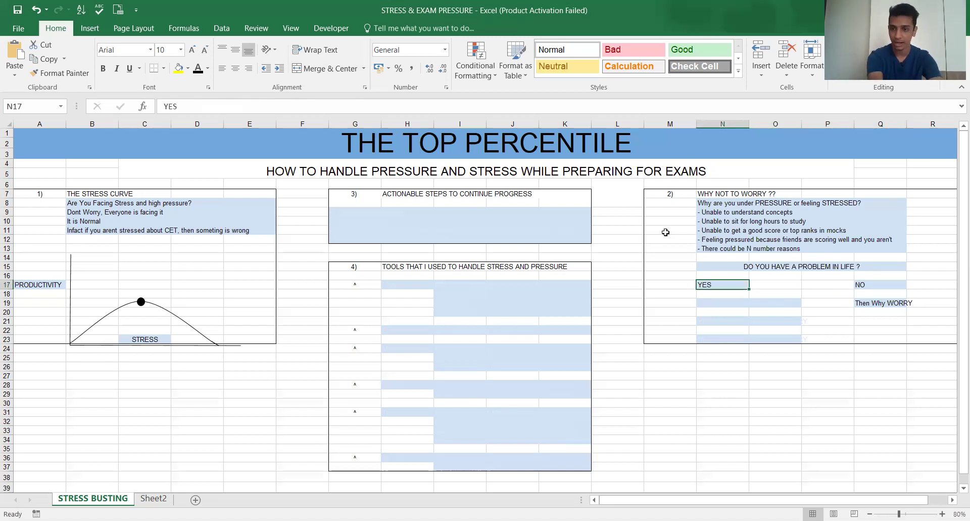
pyautogui.press('Down')
pyautogui.press('Down')
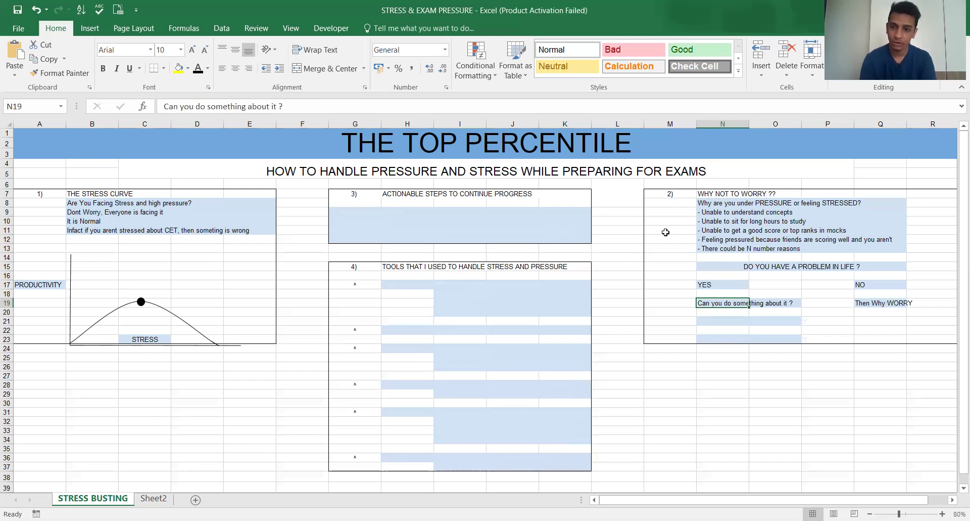
pyautogui.press('Down')
pyautogui.press('Down')
pyautogui.write('YES')
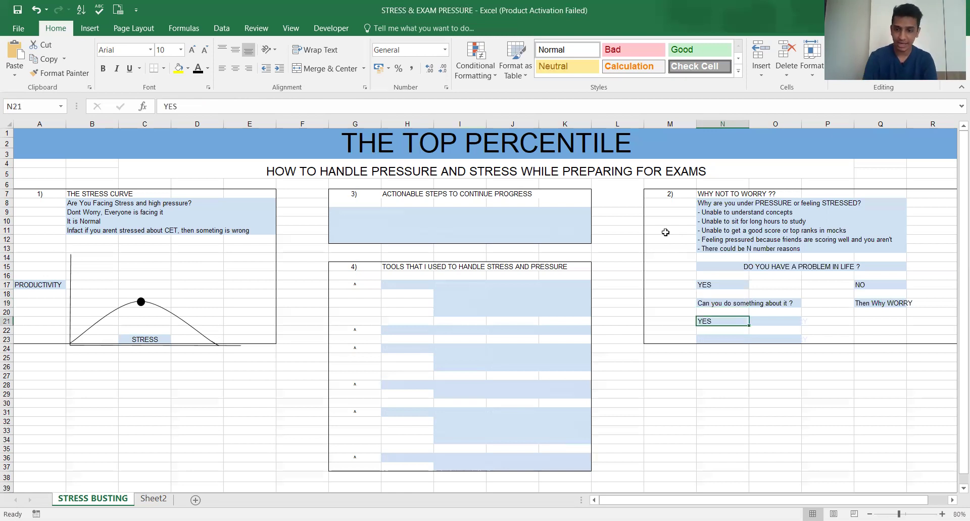
pyautogui.press('Tab')
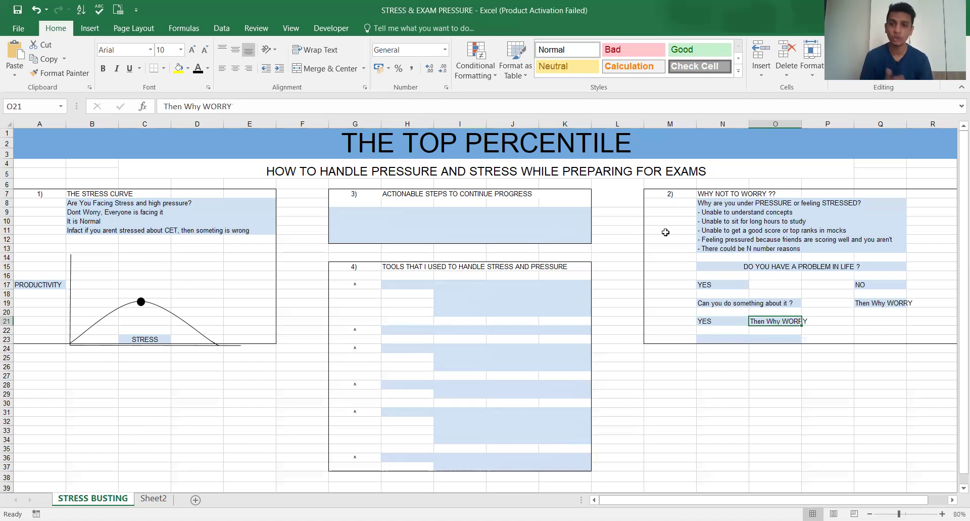
pyautogui.press('Return')
pyautogui.press('Return')
pyautogui.write('NO')
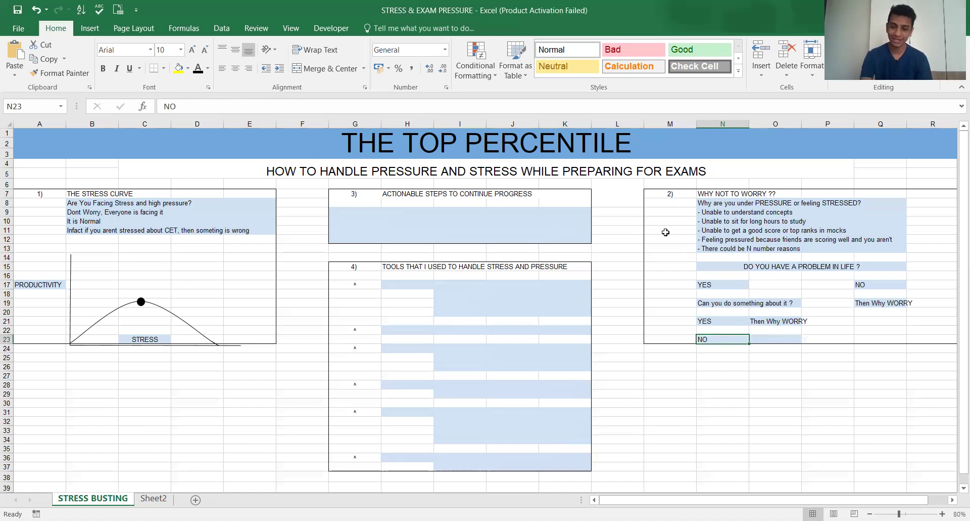
pyautogui.press('Tab')
pyautogui.write('Then Why WORRY')
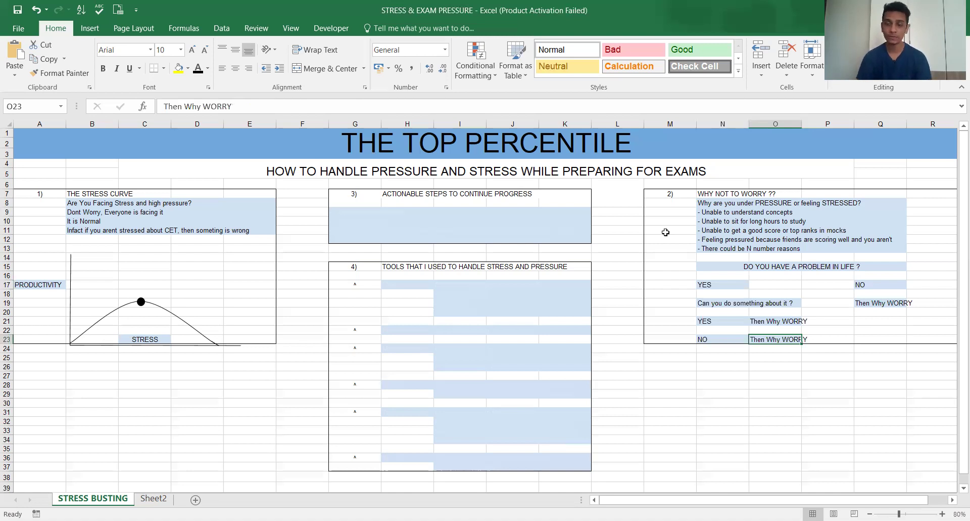
pyautogui.click(467, 211)
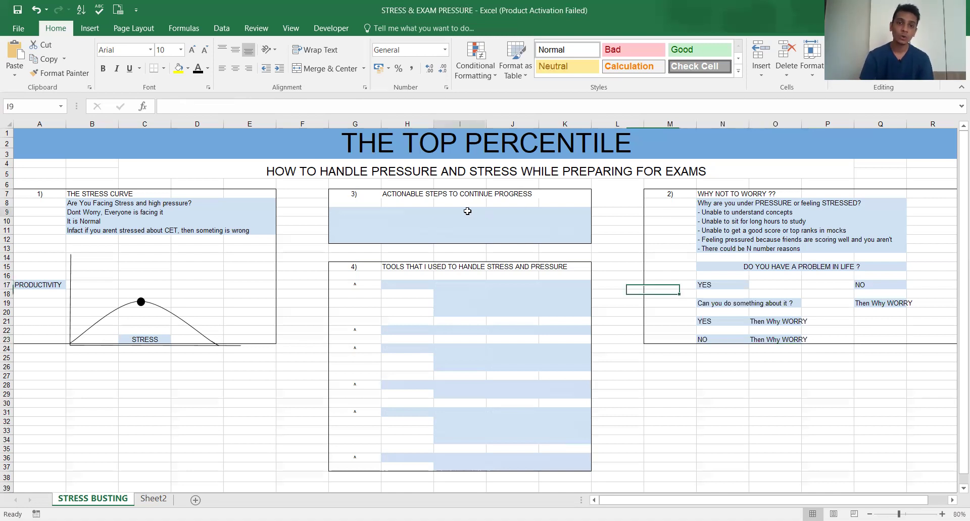
# Enter 'Organise yourself', the goals-and-checklists planning step, and '- Take Action' in G10–G12
pyautogui.click(346, 212)
pyautogui.write('- Write down your targets')
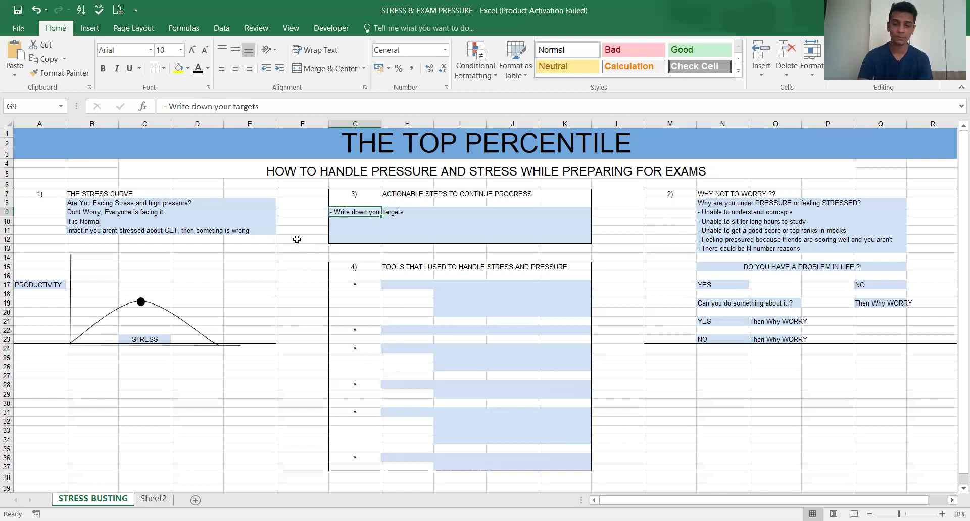
pyautogui.press('Down')
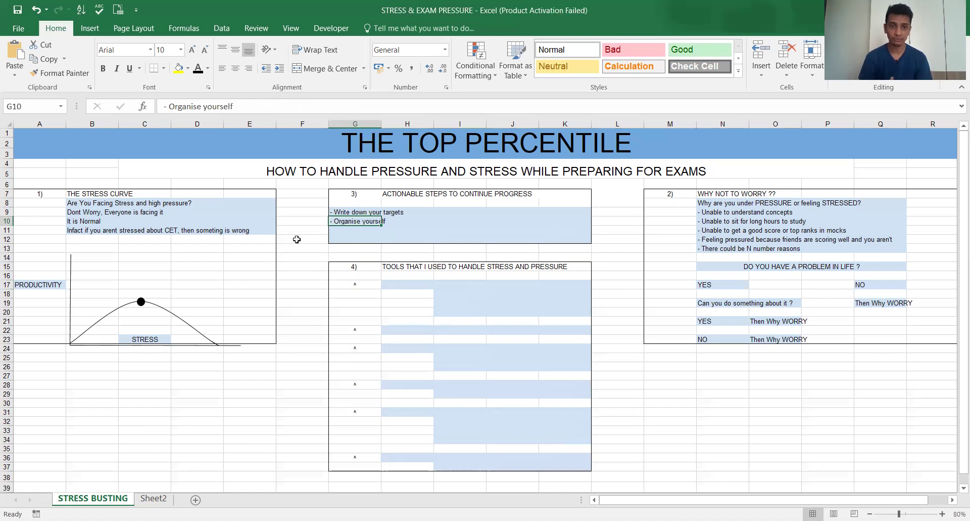
pyautogui.press('Down')
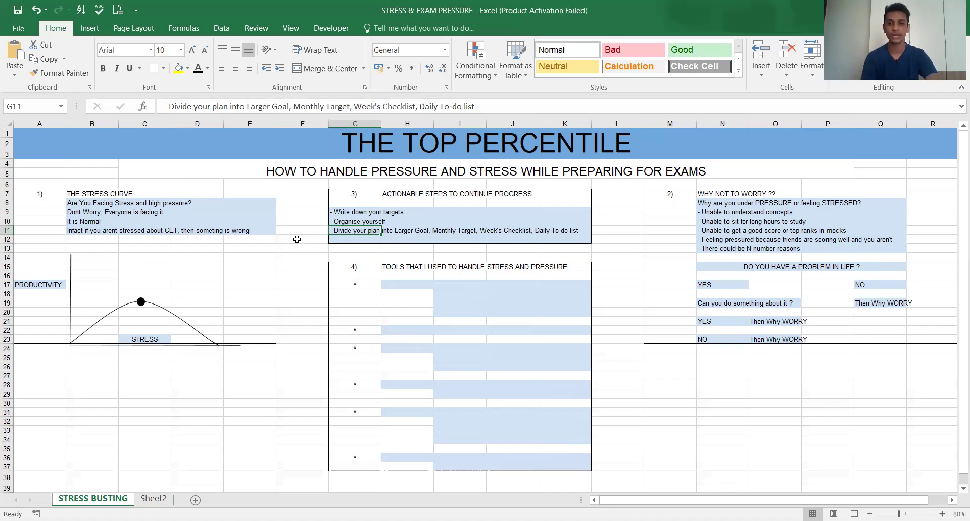
pyautogui.press('Down')
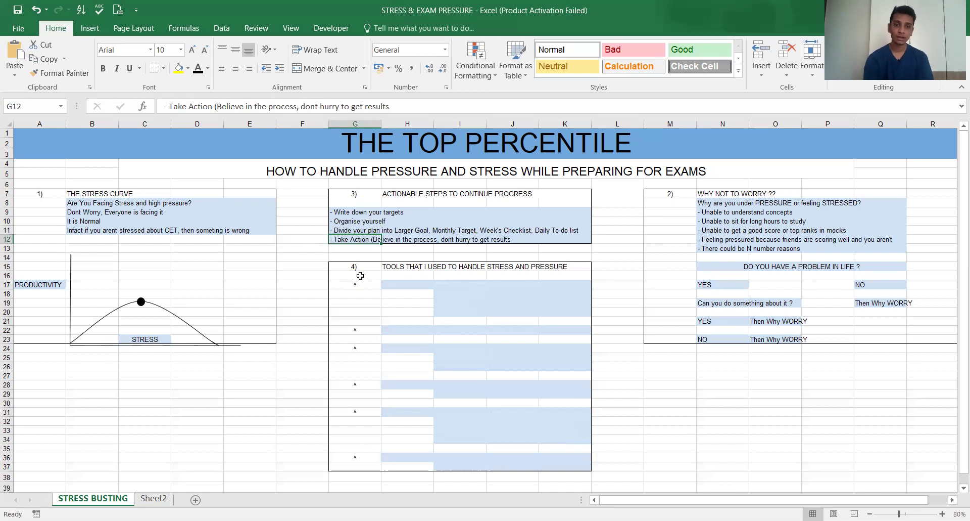
# Add 'Music -' with picks and Eye of The Tiger, Not Afraid, Till I Collapse, then 'Fitness -'
pyautogui.click(401, 284)
pyautogui.write('Music -')
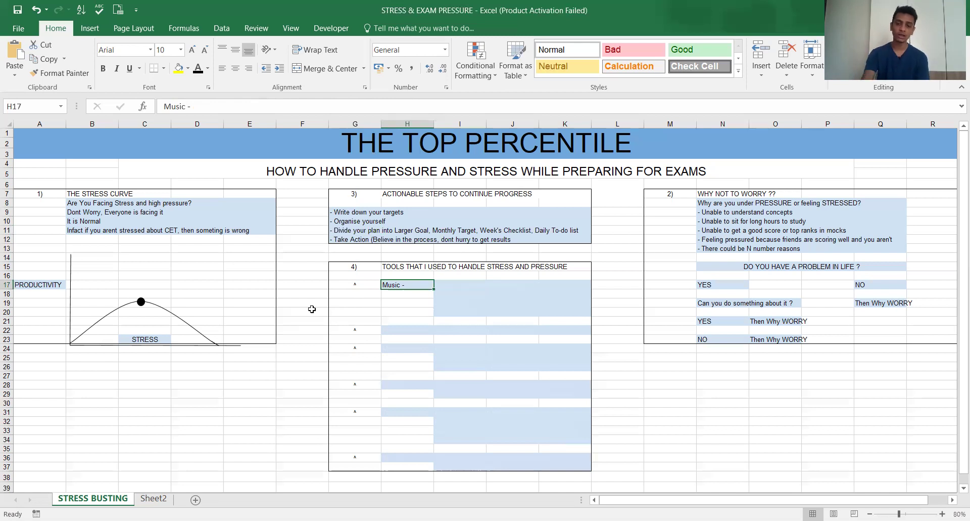
pyautogui.press('Right')
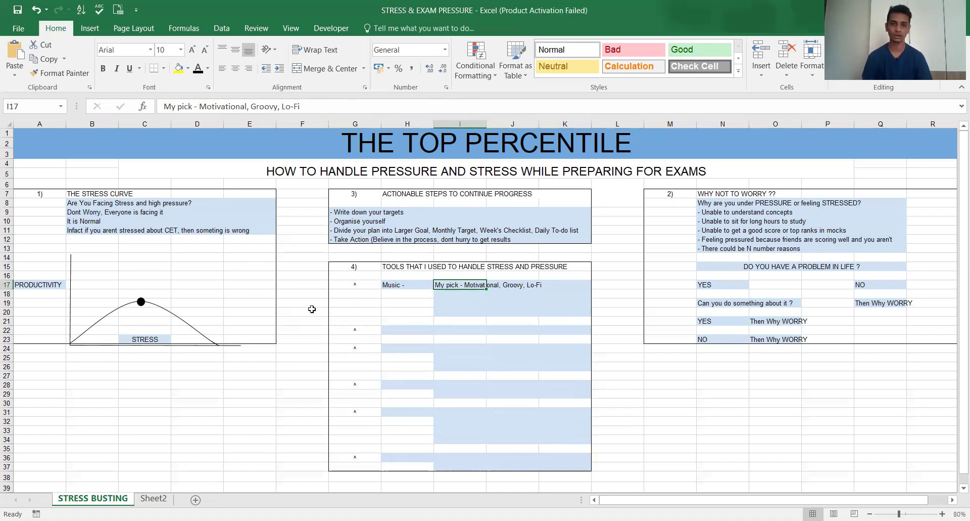
pyautogui.hotkey('ctrl', 'z')
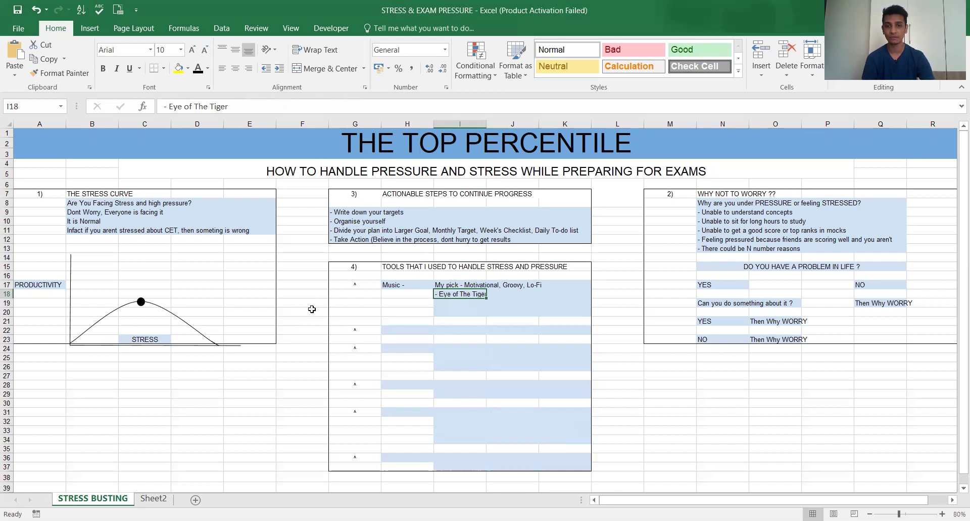
pyautogui.press('Return')
pyautogui.write('- Not Afraid')
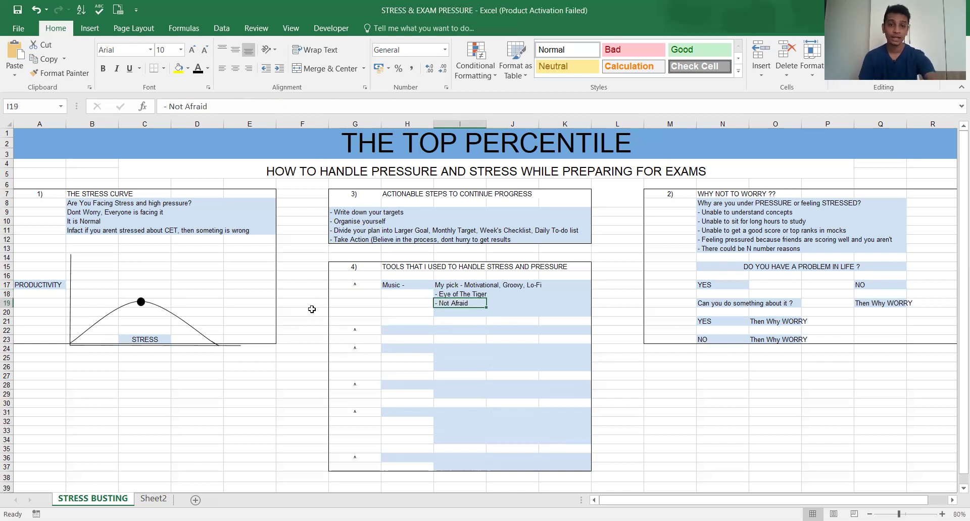
pyautogui.hotkey('ctrl', 'y')
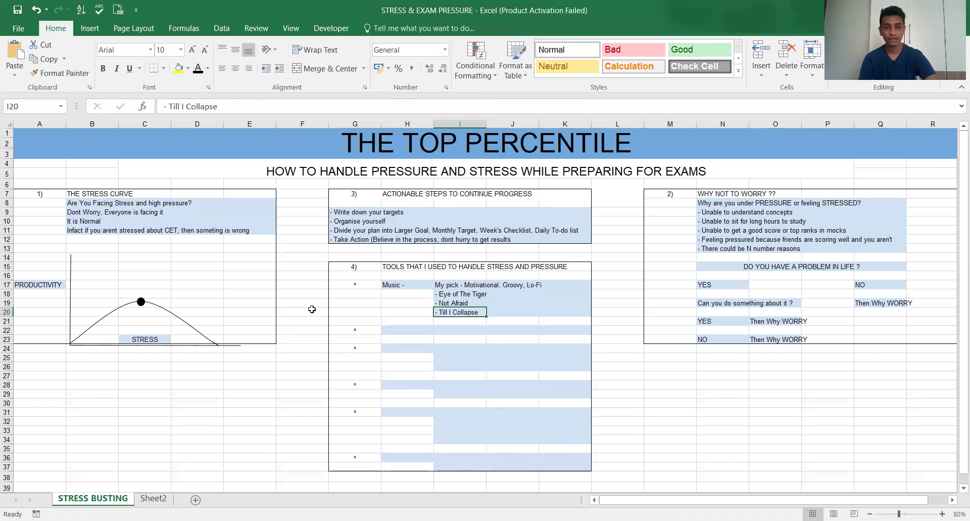
pyautogui.press('Down')
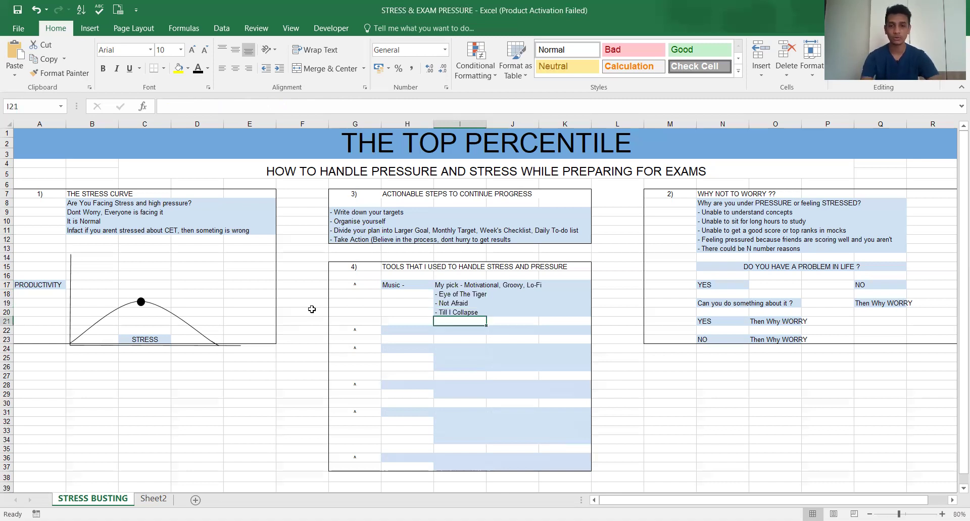
pyautogui.press('Down')
pyautogui.press('Left')
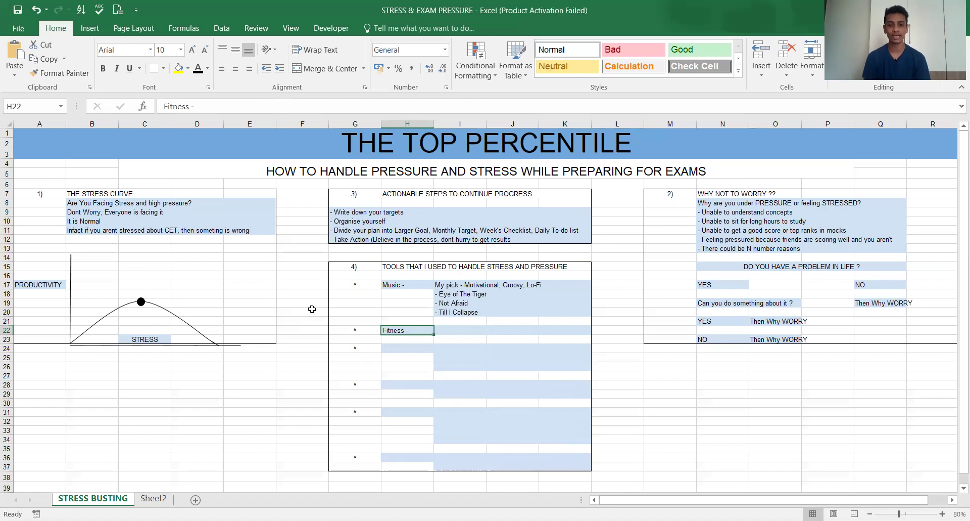
# Enter 'Jog, Weight Lifting, Yoga' in I22 and 'Meditation -' in H24
pyautogui.press('Right')
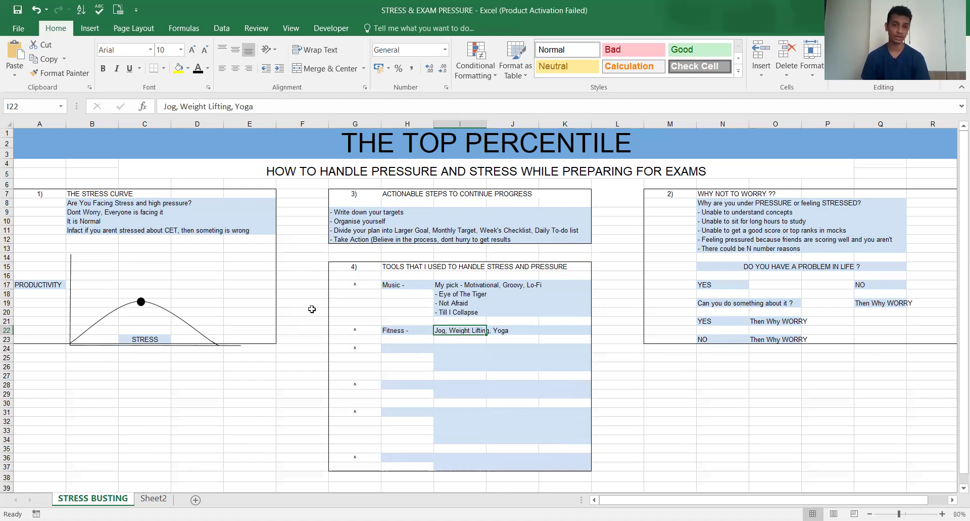
pyautogui.press('Down')
pyautogui.press('Down')
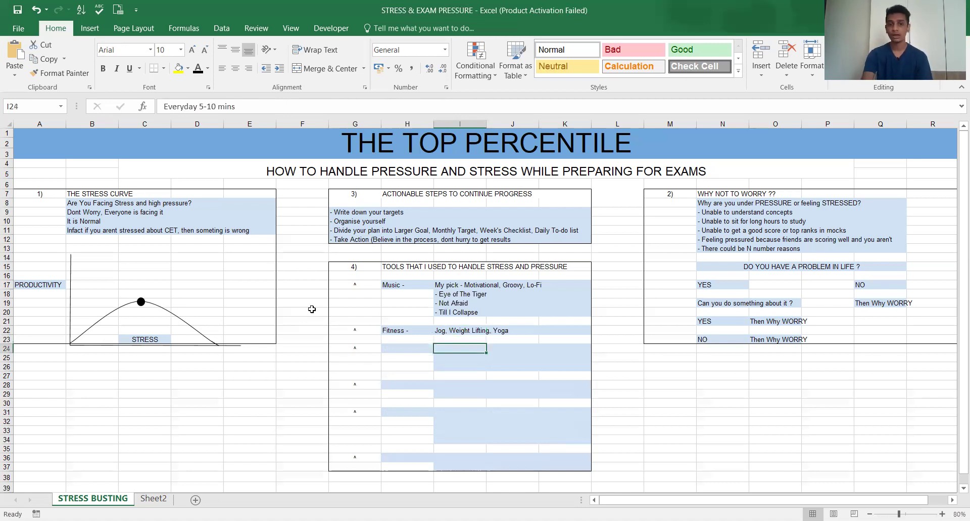
pyautogui.press('Left')
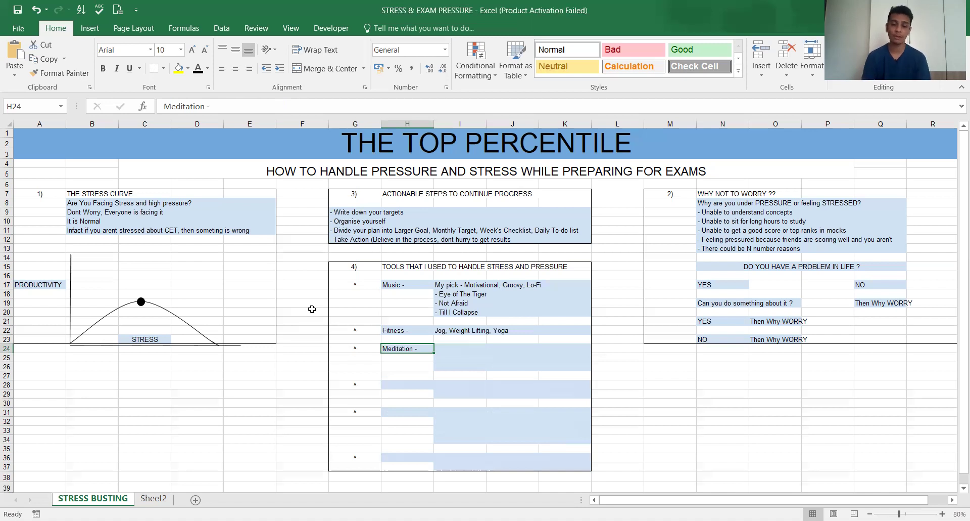
# Enter 'Everyday 5-10 mins', 'Breathing Exercises' and a results note in I24:I26, then 'Hobby -' in H28
pyautogui.press('Right')
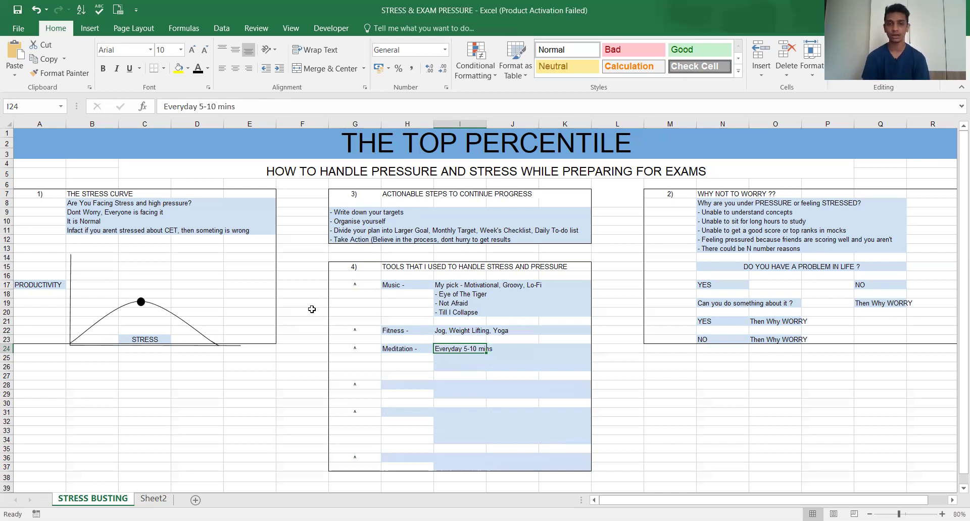
pyautogui.press('Down')
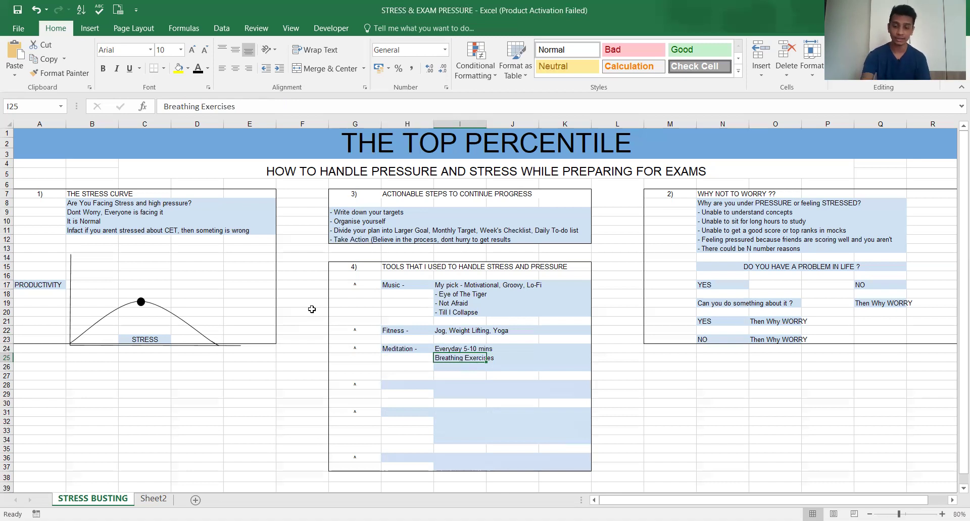
pyautogui.press('Down')
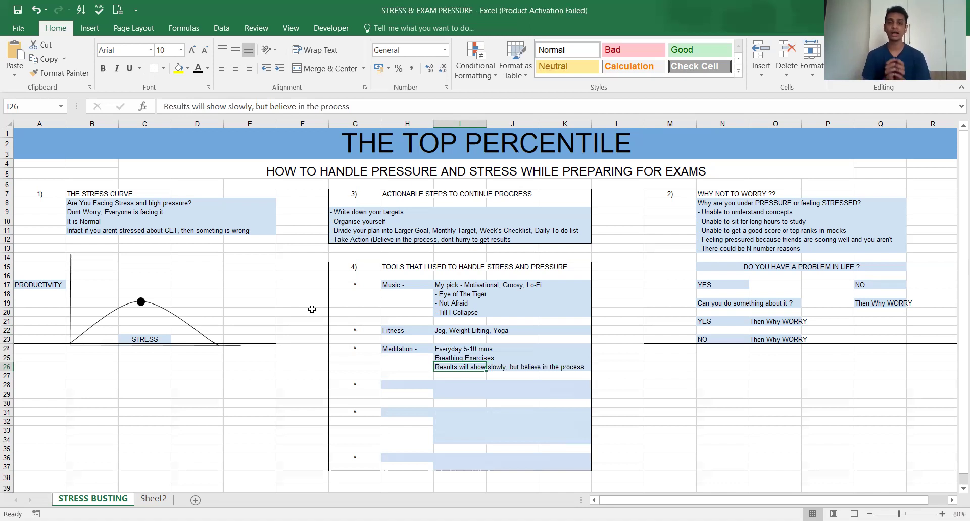
pyautogui.press('Down')
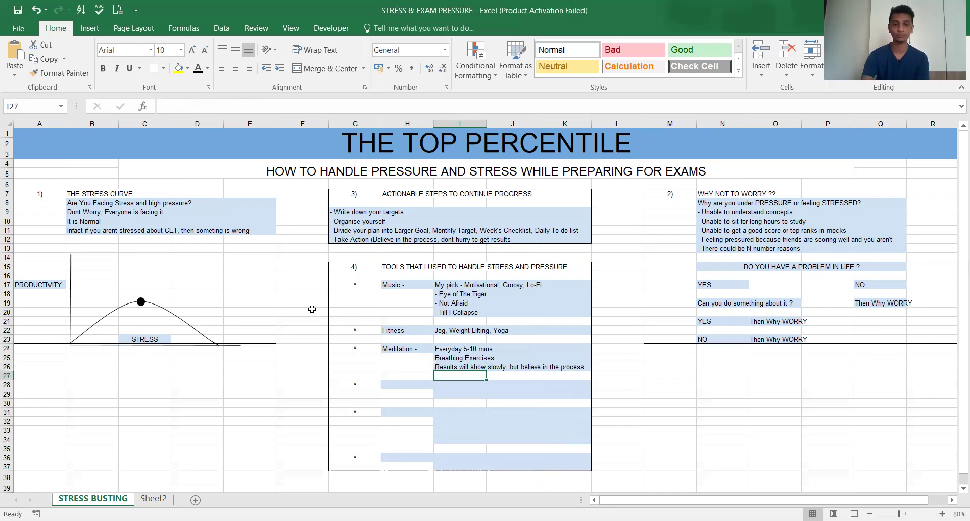
pyautogui.press('Left')
pyautogui.press('Down')
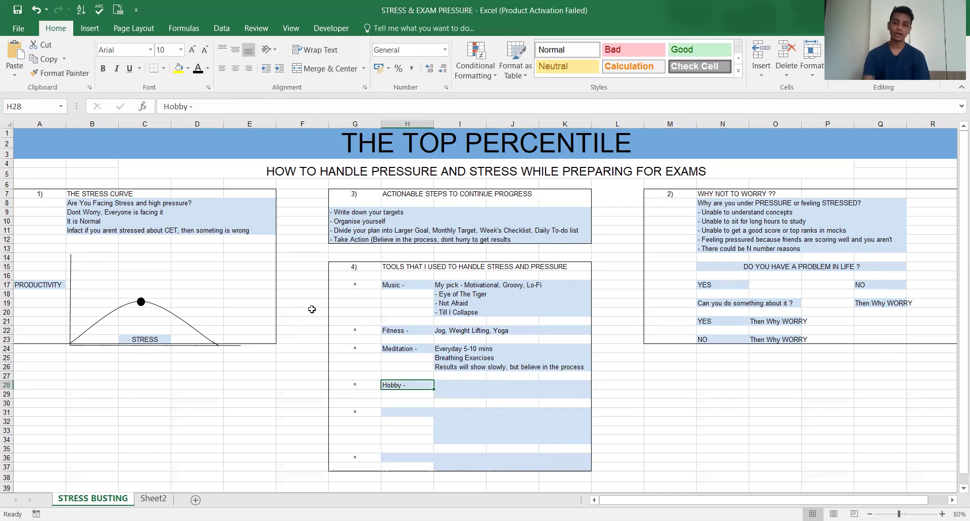
# Enter hobby examples like painting and dancing in I28, feeling-low advice in I29, then 'Talk to People'
pyautogui.press('Right')
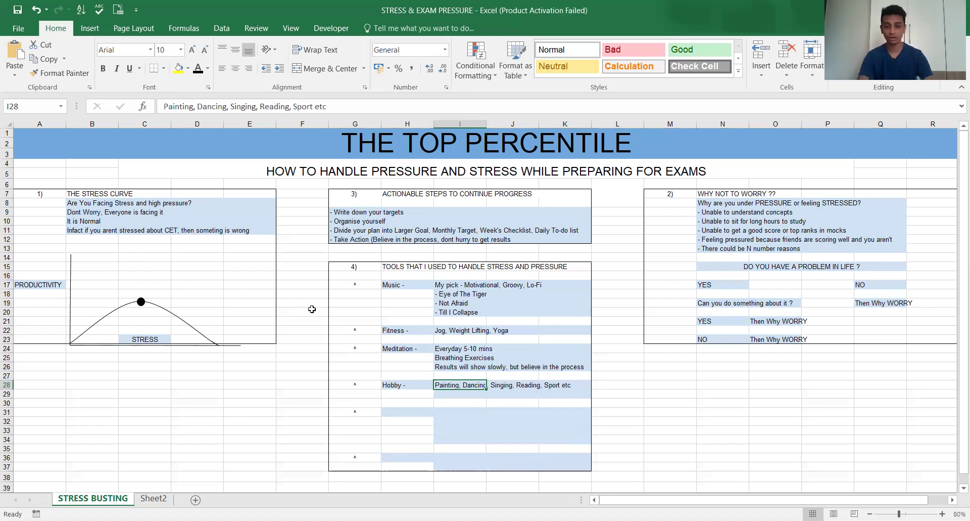
pyautogui.press('Down')
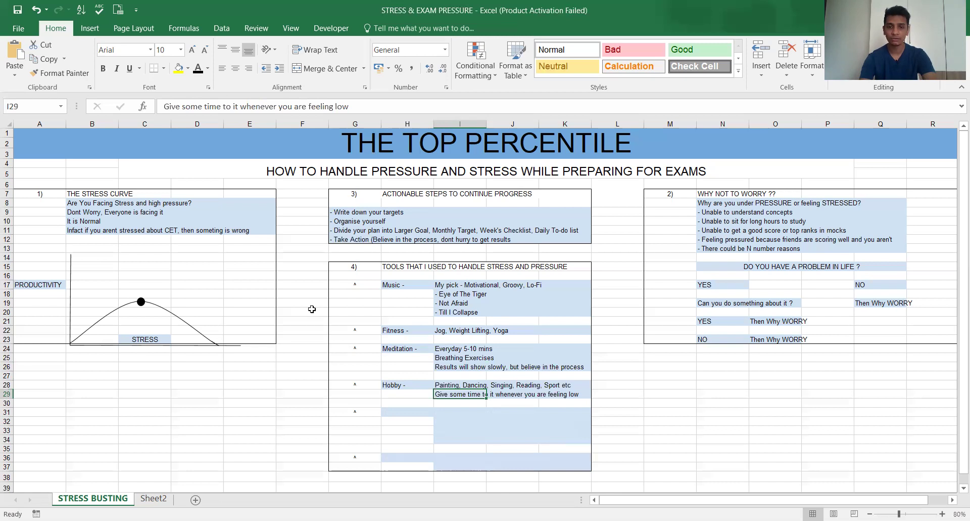
pyautogui.press('Down')
pyautogui.press('Down')
pyautogui.press('Left')
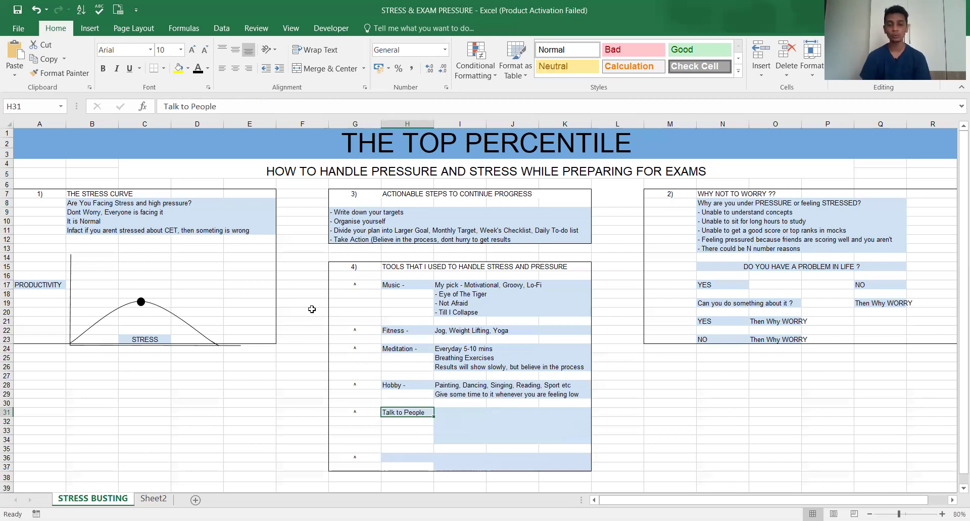
# Enter four advice lines in I31:I34, ending 'Discuss solutions with them and implement', then 'Burn Out' in H36
pyautogui.press('Right')
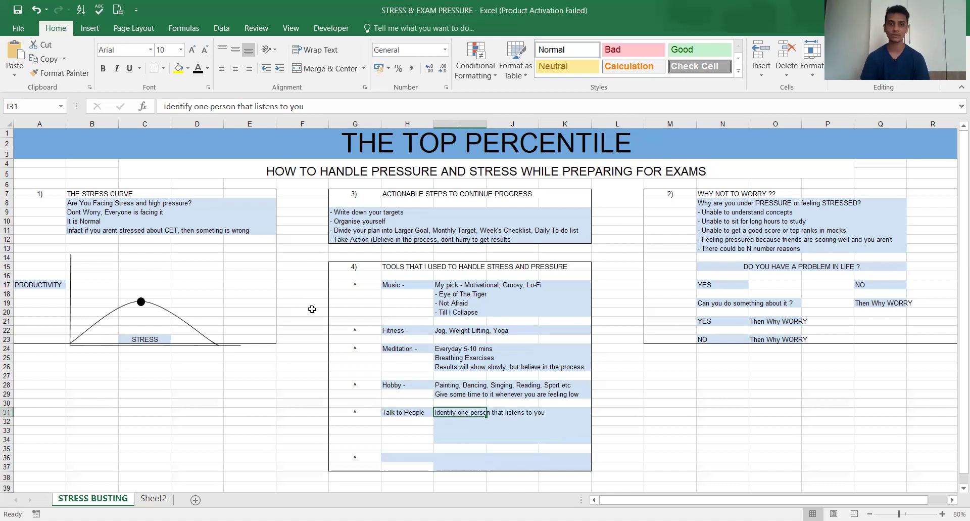
pyautogui.press('Down')
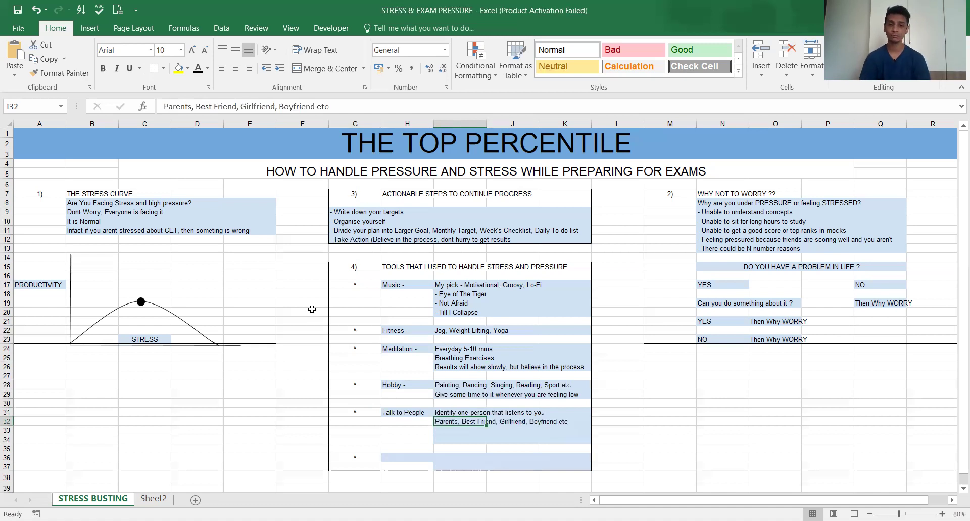
pyautogui.press('Down')
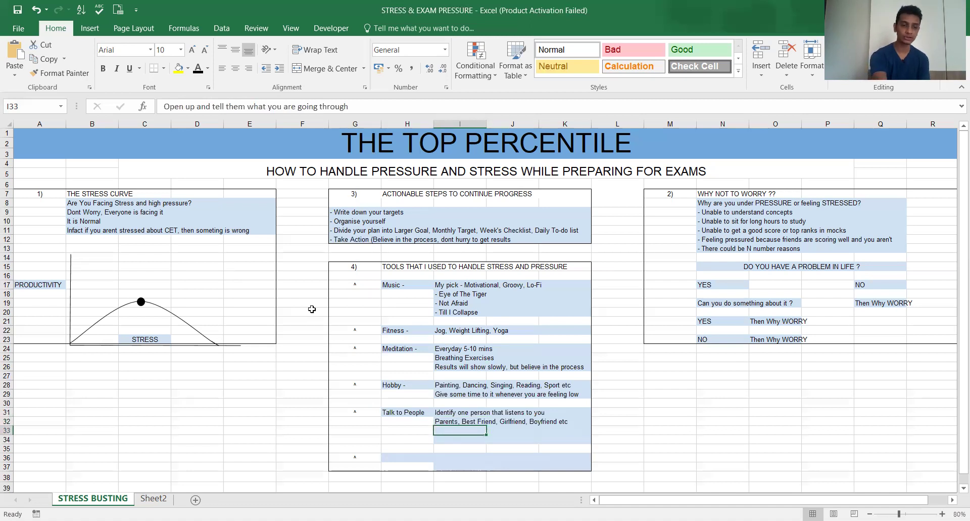
pyautogui.press('Left')
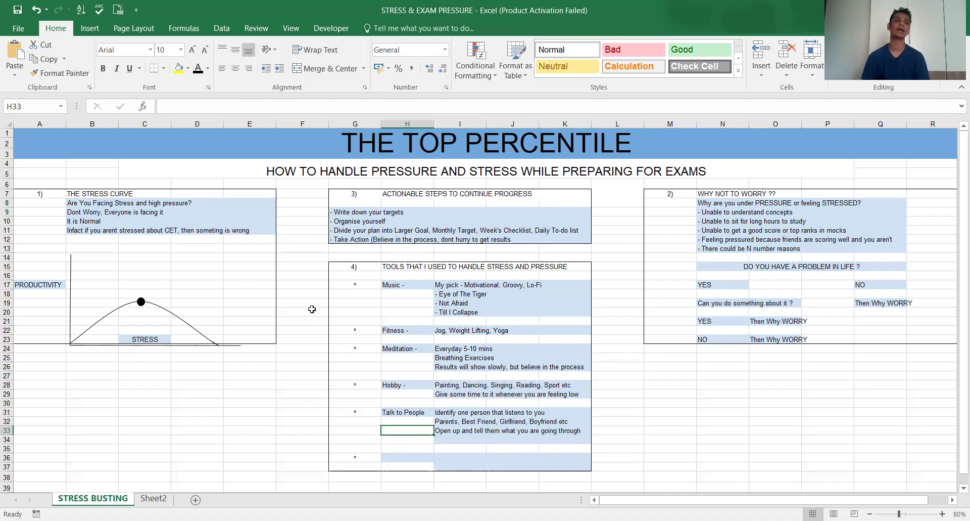
pyautogui.press('Down')
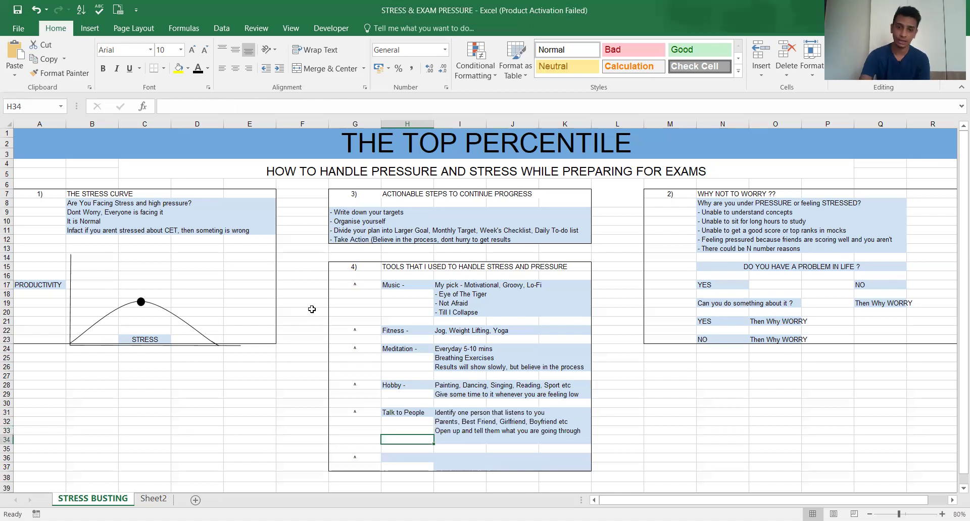
pyautogui.press('Right')
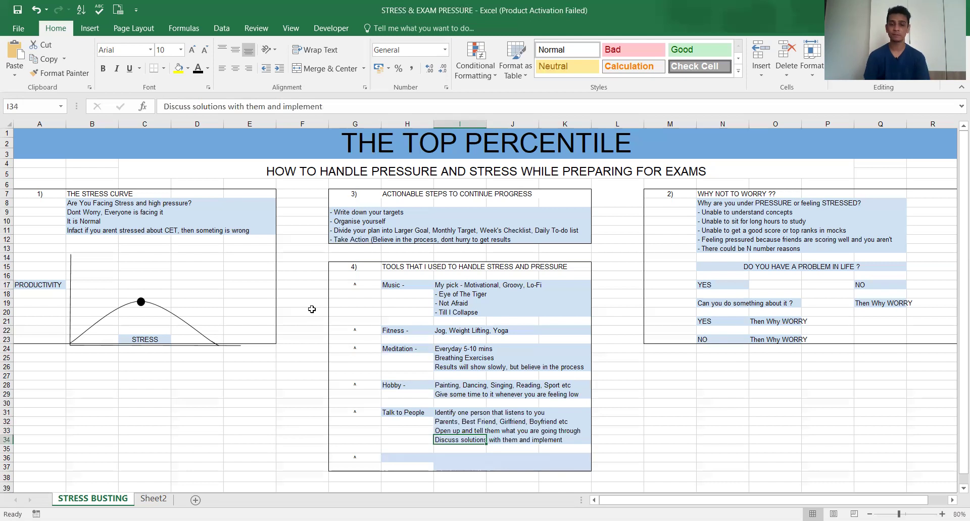
pyautogui.press('Down')
pyautogui.press('Down')
pyautogui.press('Left')
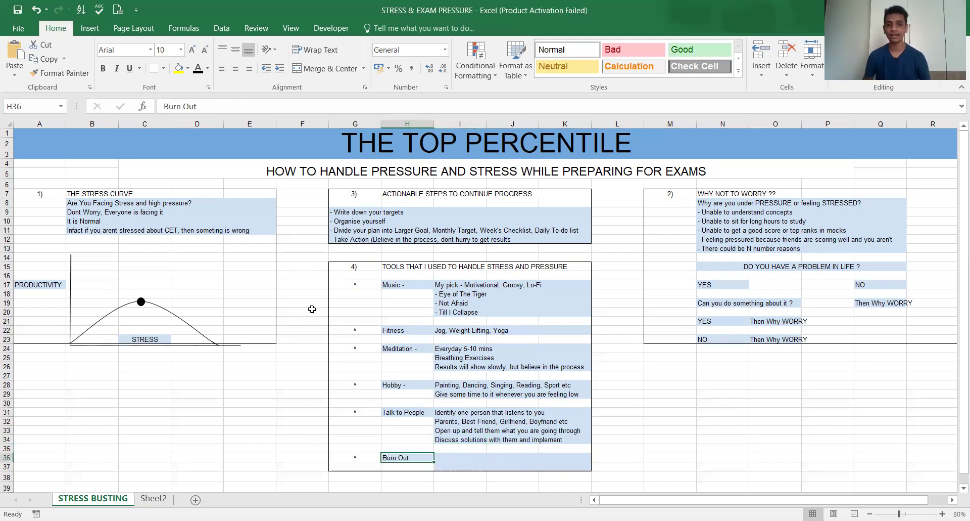
# Enter 'Burn Out' in H36 with the advice 'Take a 3 day break - Regroup yourself' in I36
pyautogui.press('Right')
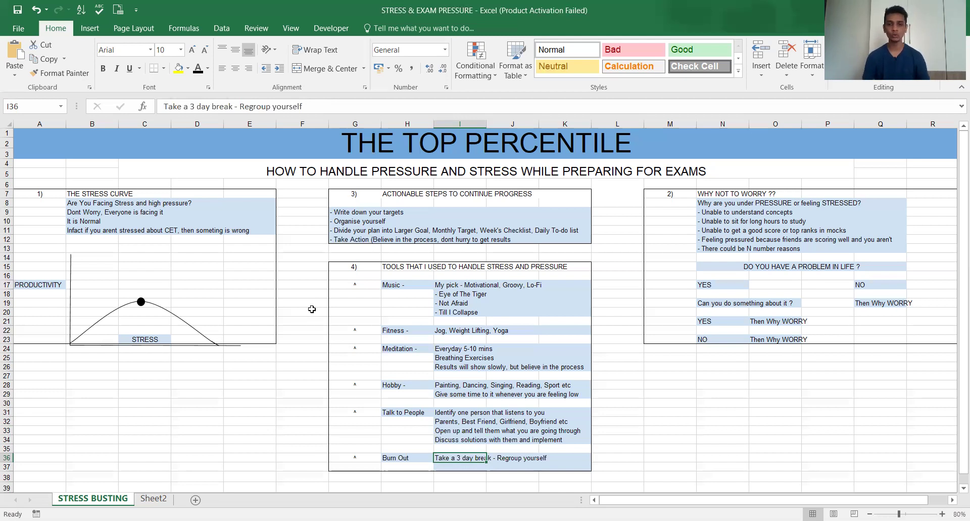
pyautogui.press('Down')
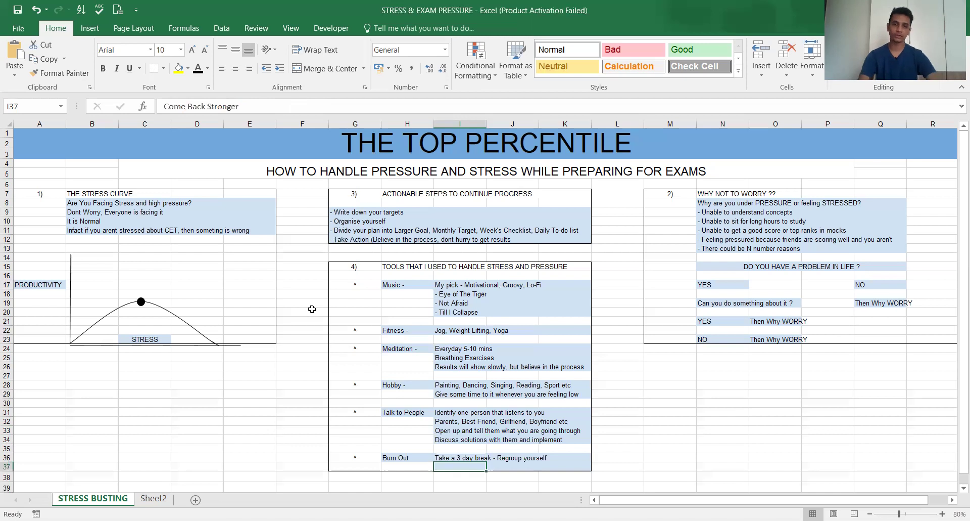